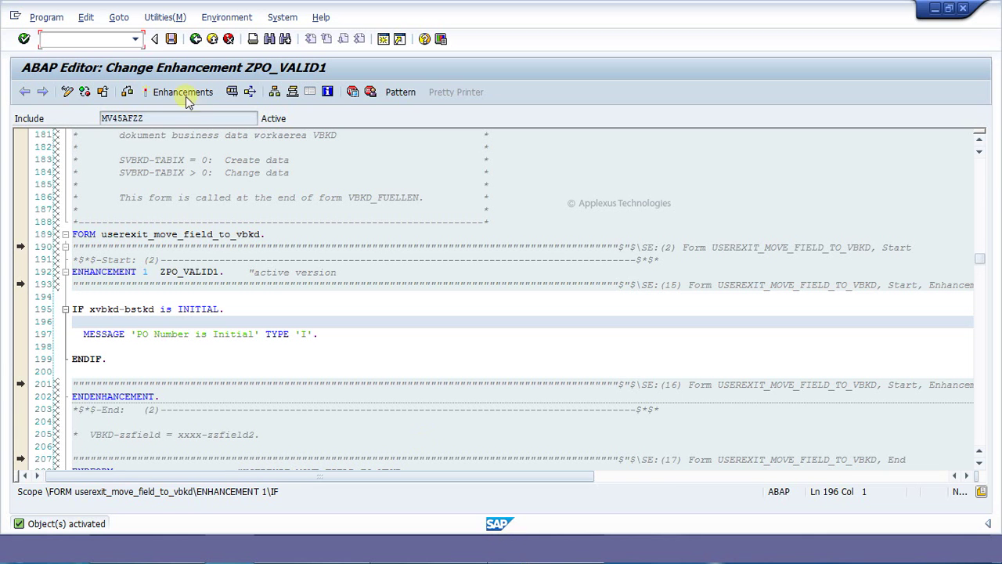
Step: Start transaction SNRO by entering /nsnro in the command field
left_click(135, 39)
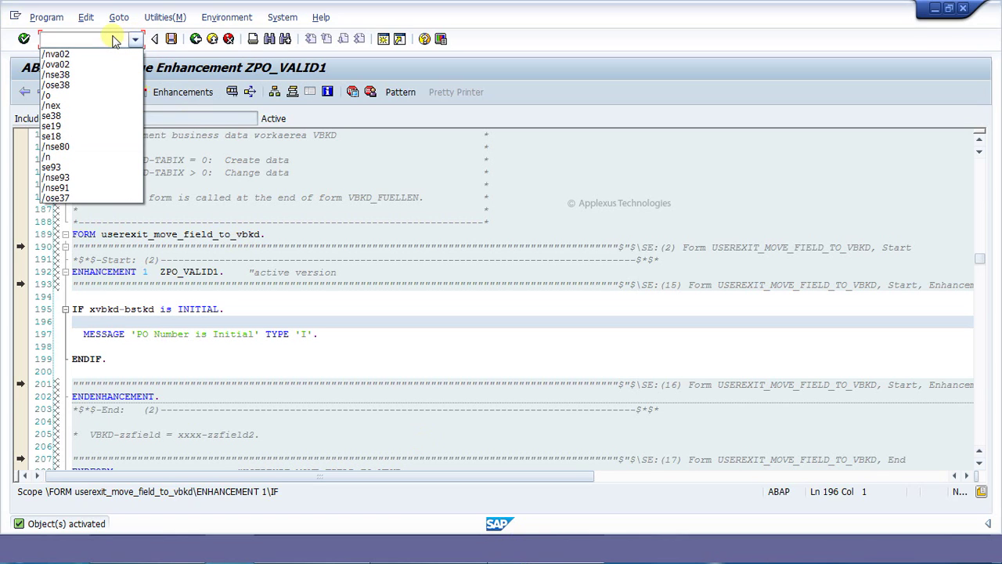
type("snro")
key("Home")
type("/n")
key("Return")
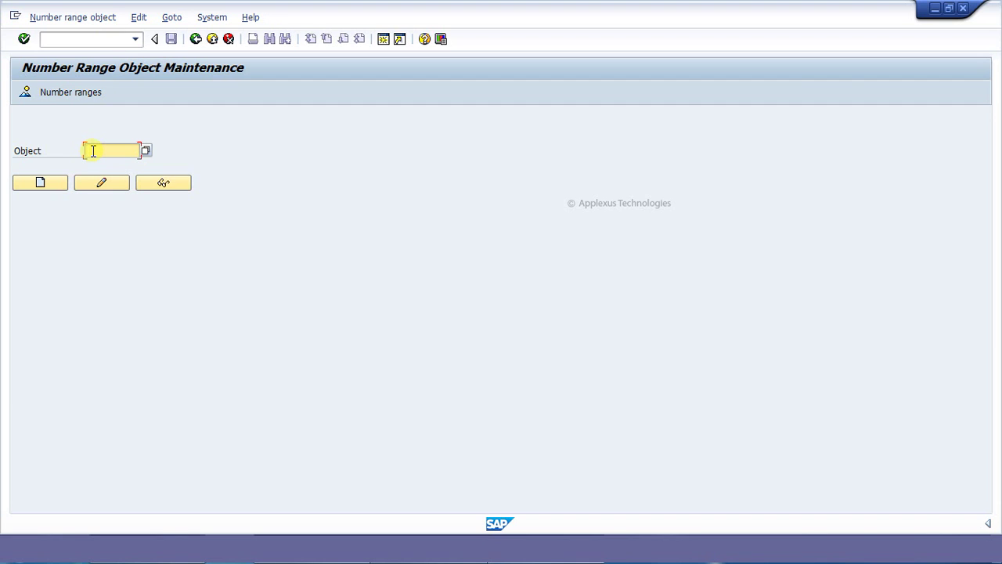
Step: Create a new number range object named ZNR11
type("znr11")
left_click(39, 181)
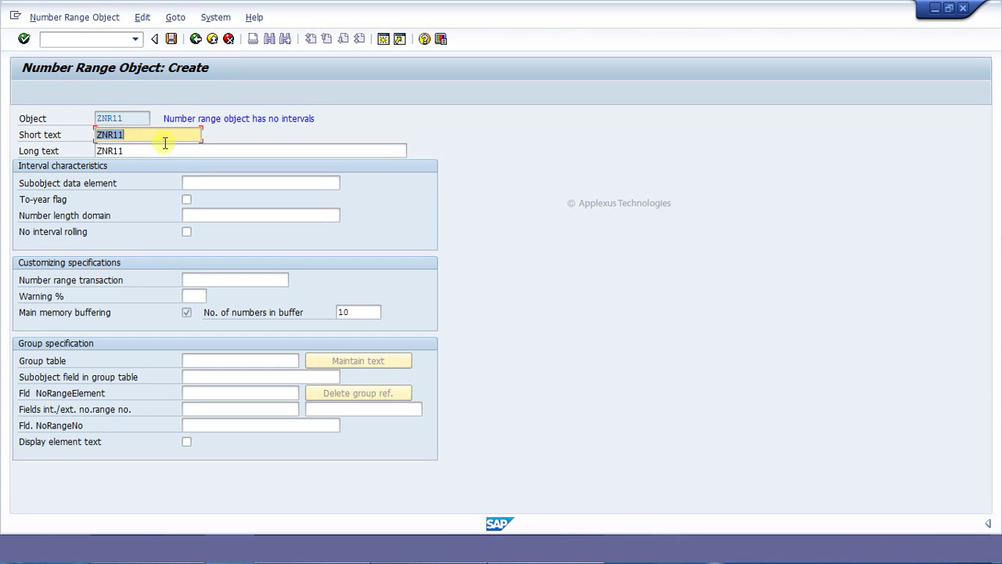
Step: Fill in 'Test', 'Test of number range', domain numc05 and a 10% warning for ZNR11
type("Test")
left_click(153, 151)
key("BackSpace")
key("BackSpace")
key("BackSpace")
key("BackSpace")
key("BackSpace")
type("Test of number")
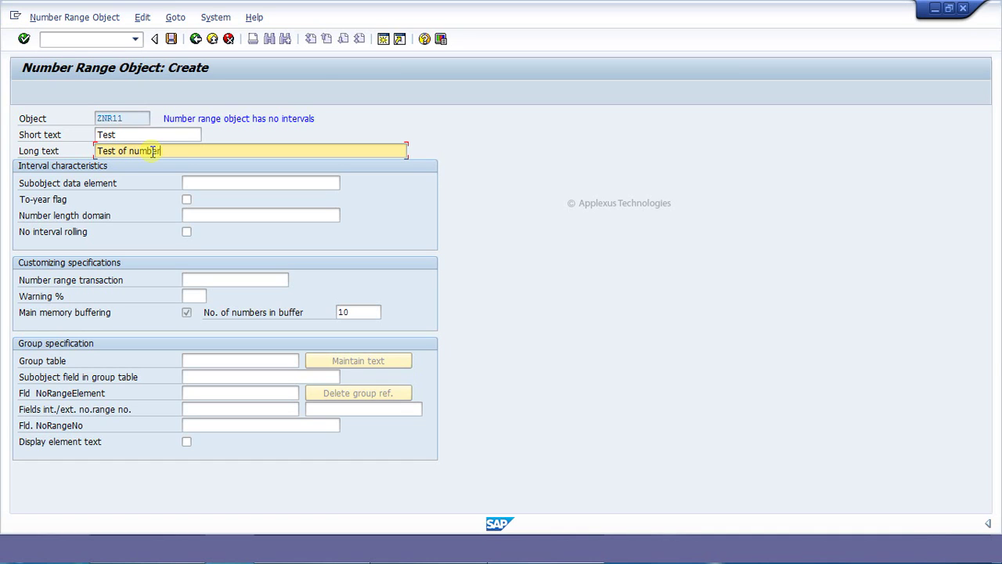
type(" range")
left_click(212, 219)
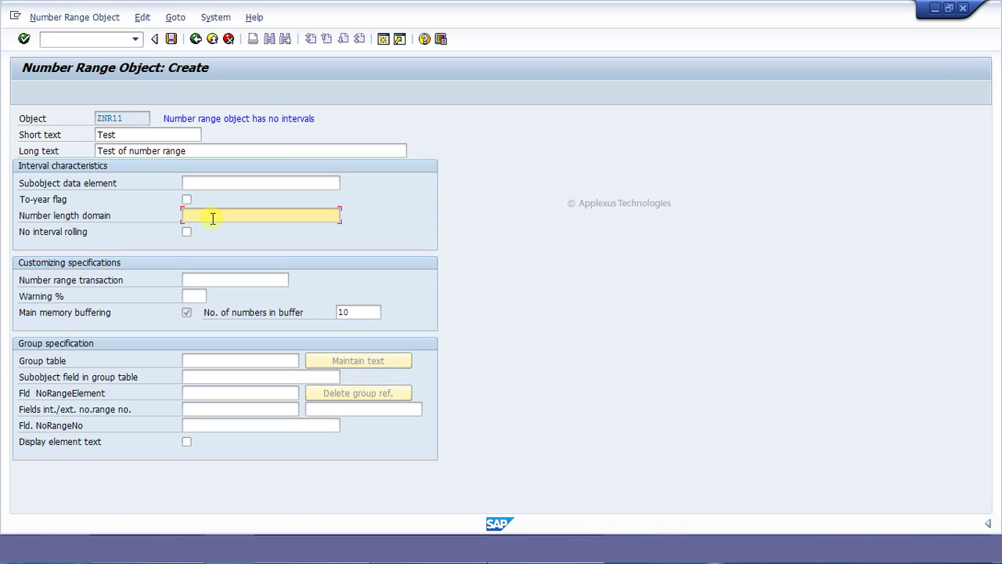
type("numc")
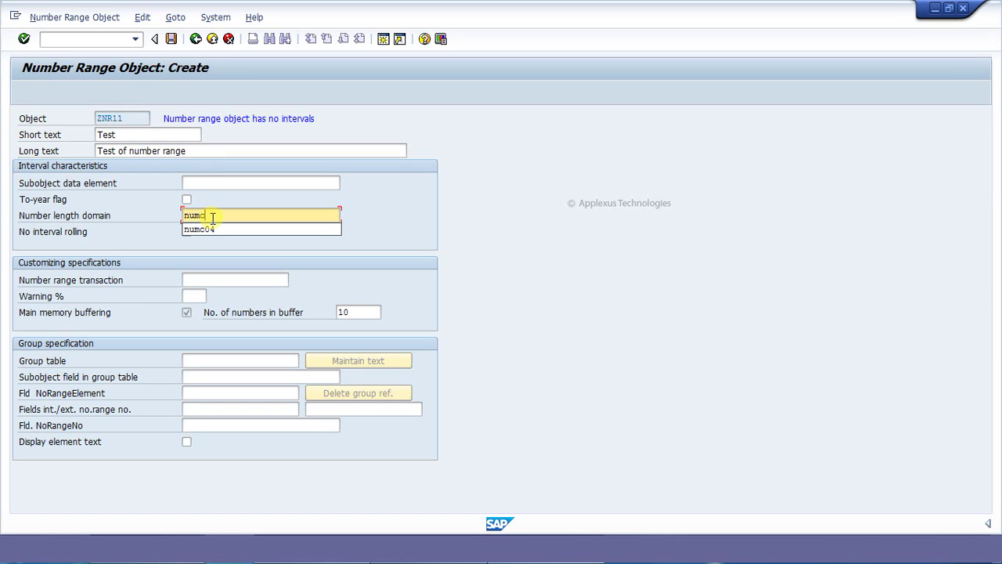
type("05")
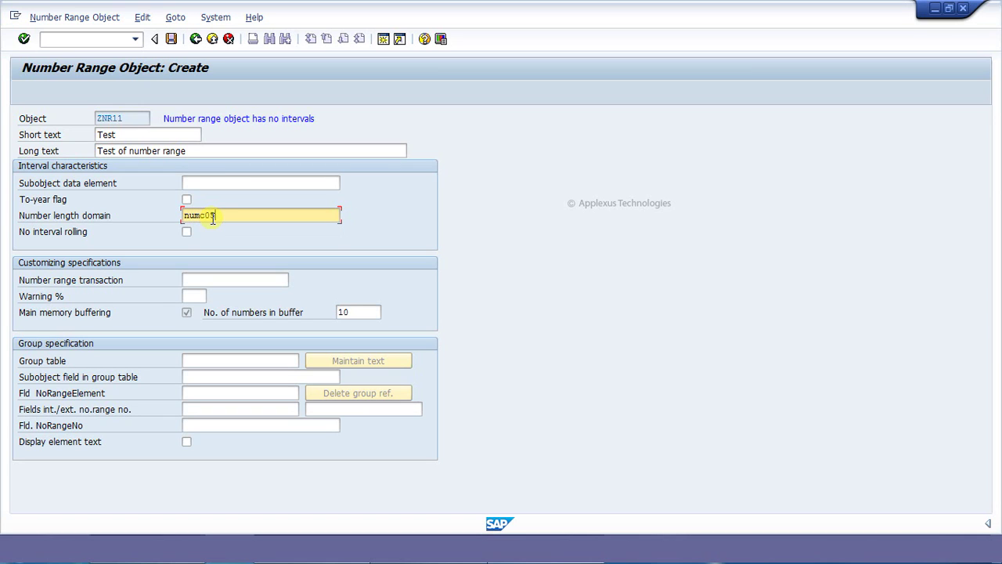
left_click(191, 298)
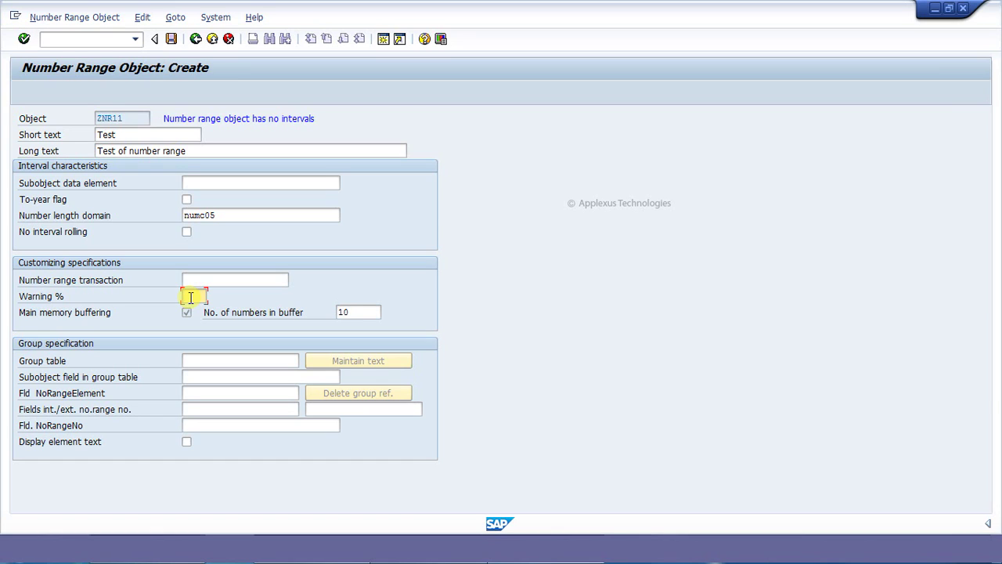
type("10")
Step: Save ZNR11, accept main memory buffering, and assign package z_farid instead of $TMP
left_click(172, 39)
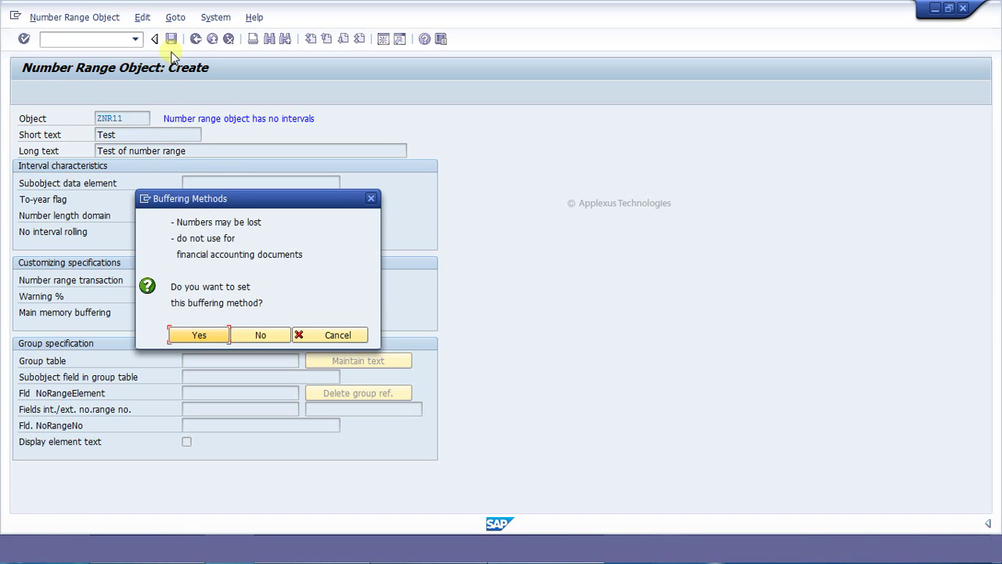
left_click(199, 335)
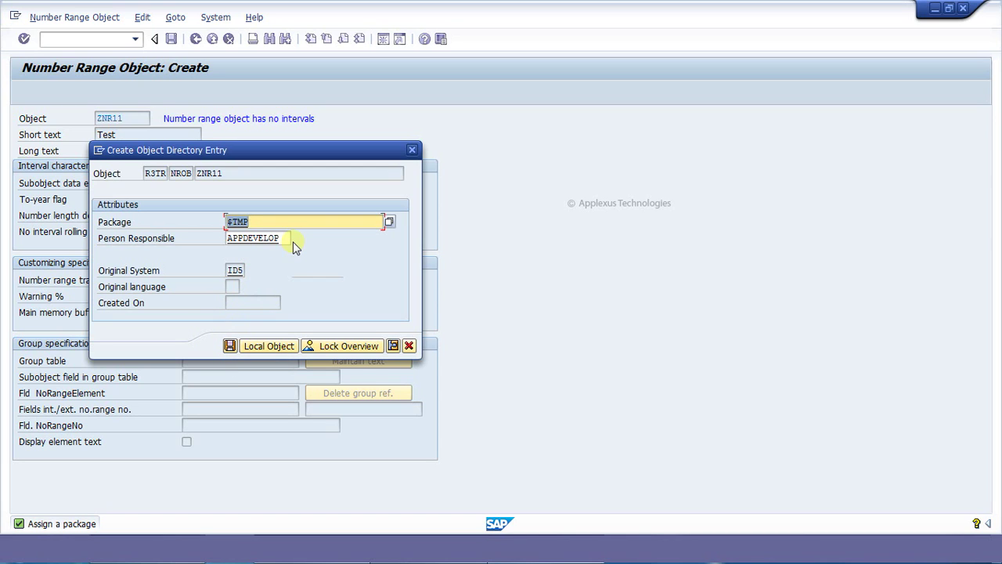
key("BackSpace")
left_click(265, 270)
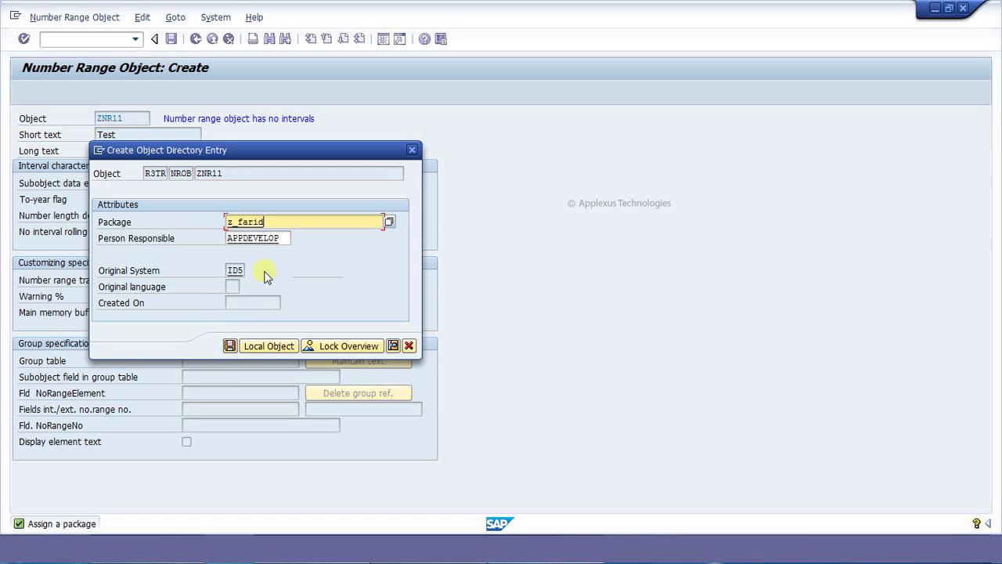
left_click(230, 346)
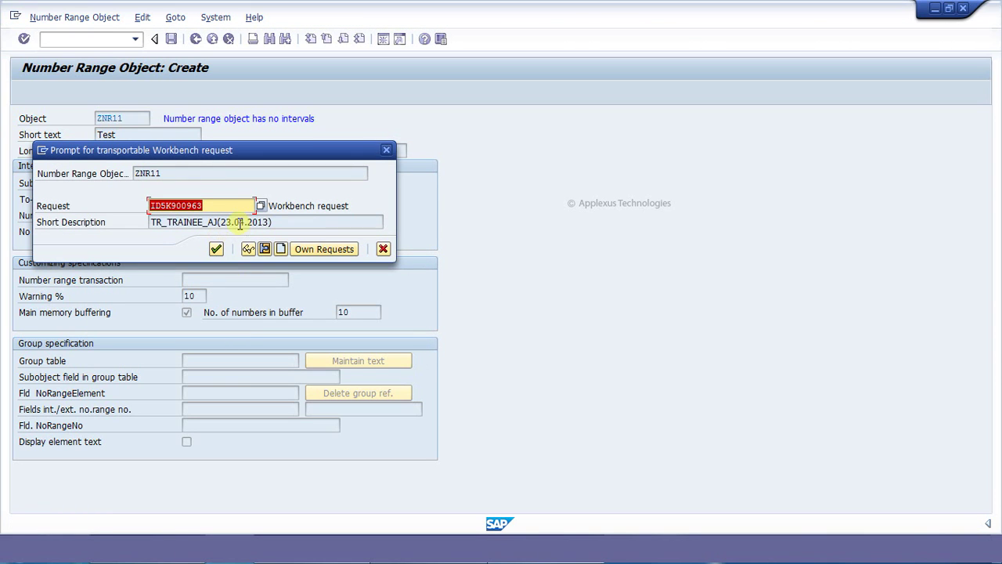
Step: Assign existing workbench request ID5K900967 from the request list and confirm
left_click(261, 205)
left_click(261, 205)
left_click_drag(457, 226, 460, 329)
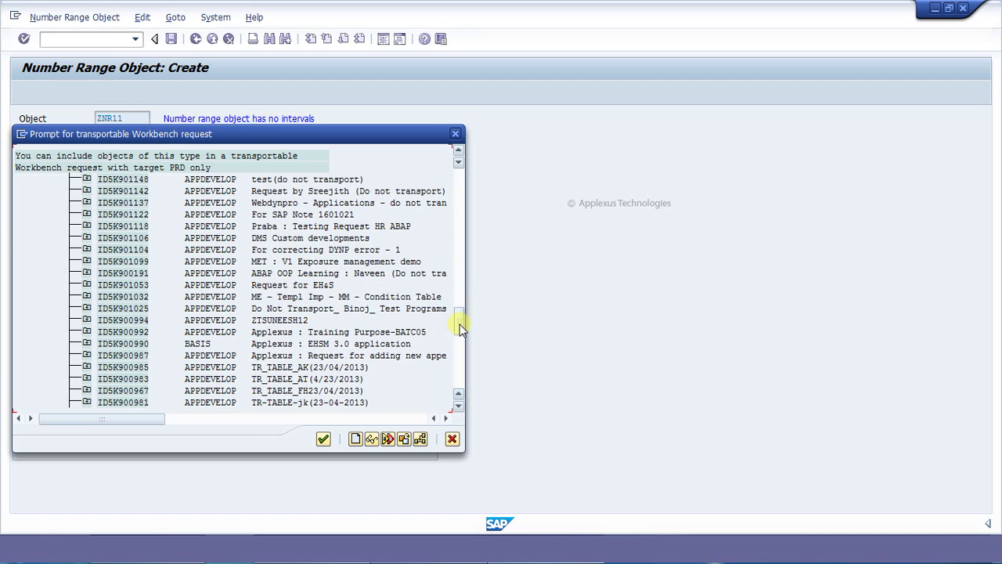
double_click(305, 390)
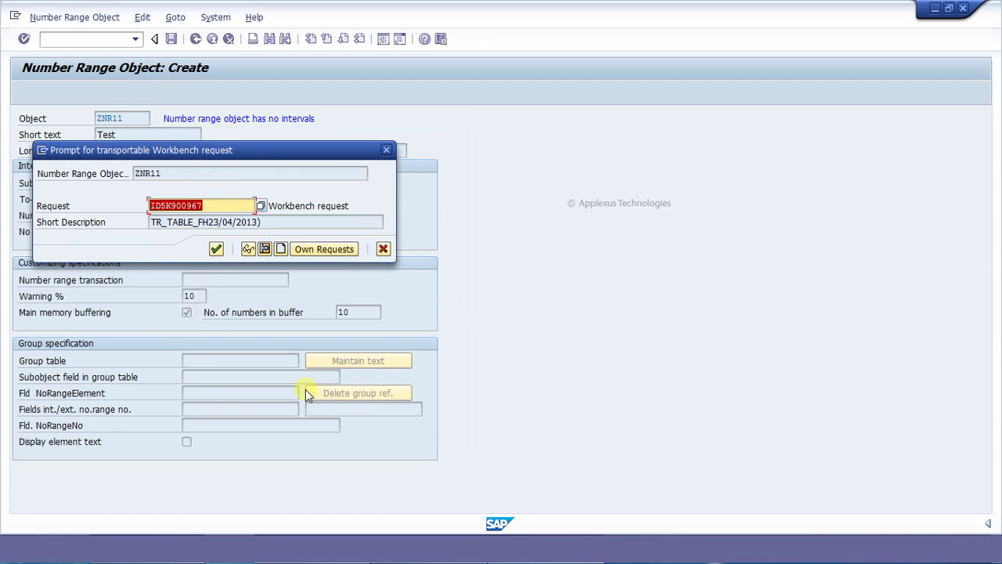
left_click(216, 249)
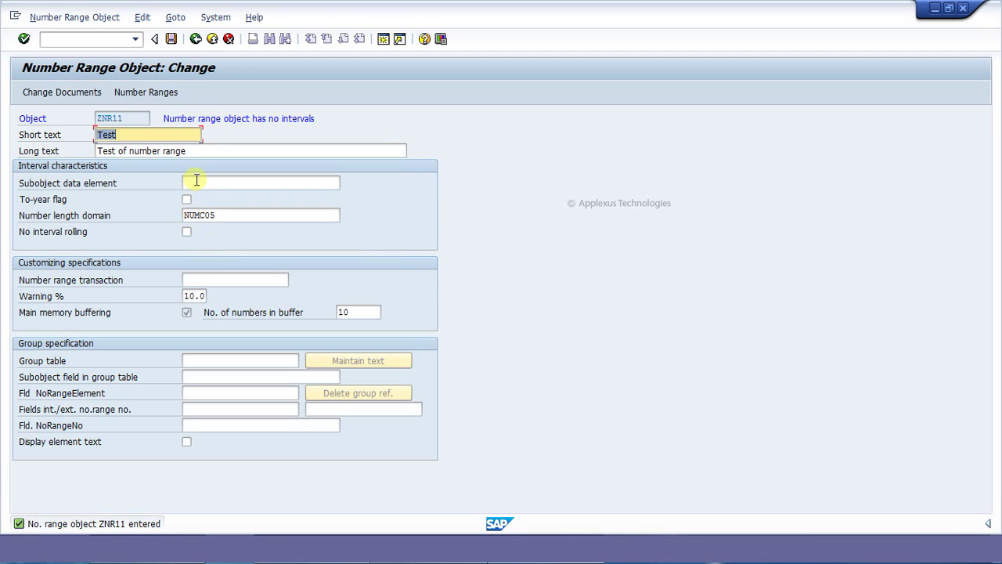
Step: Insert interval 1 for ZNR11 from 100 to 10000, current number 100, and save it
left_click(147, 93)
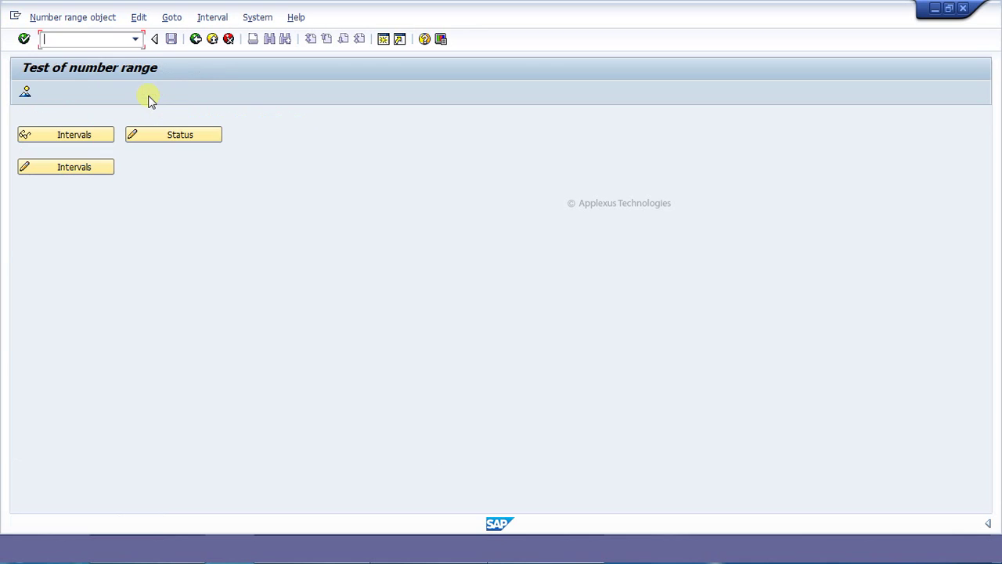
left_click(69, 174)
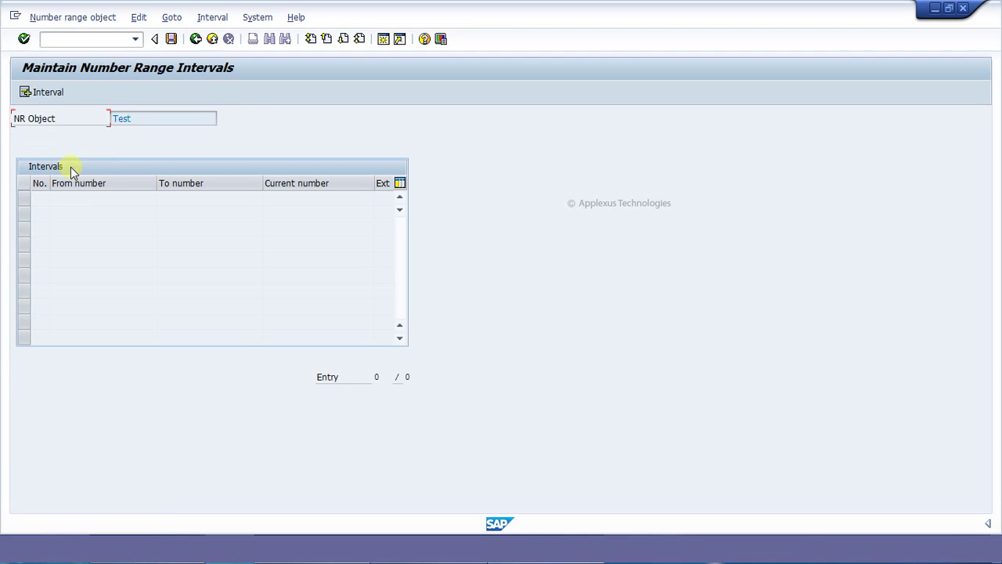
left_click(40, 93)
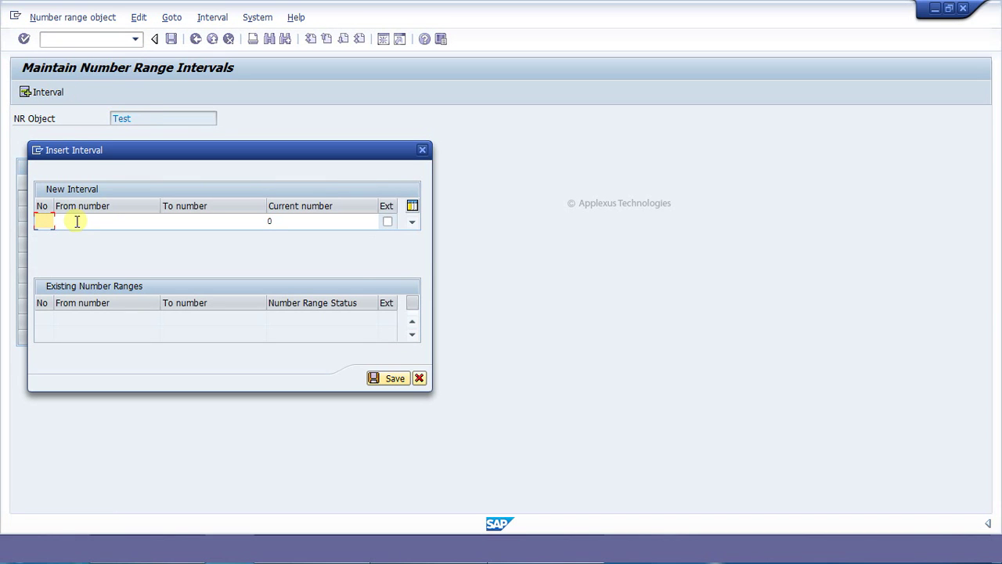
type("1")
left_click(109, 223)
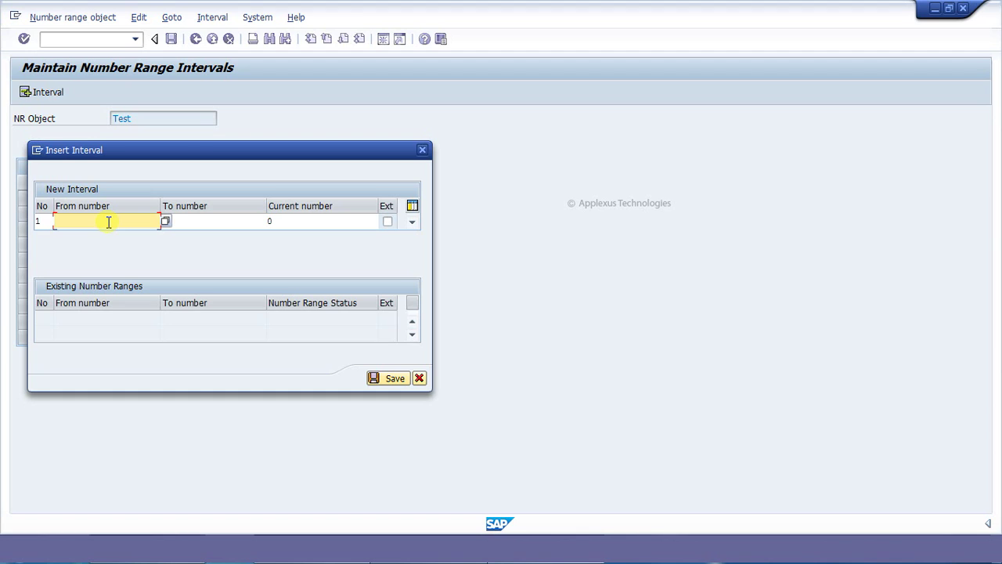
type("100")
left_click(206, 221)
type("1000")
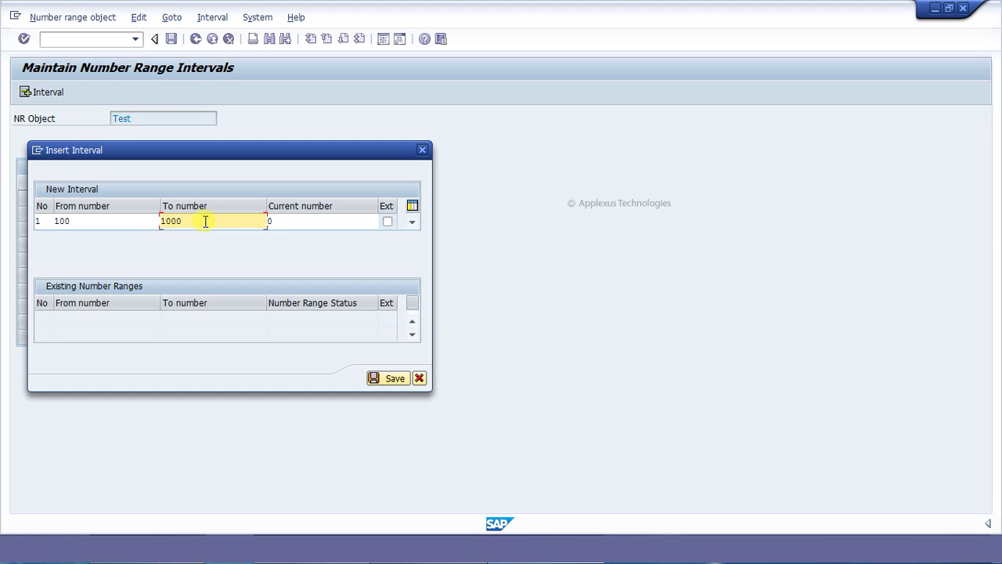
type("0")
left_click(307, 226)
key("BackSpace")
type("100")
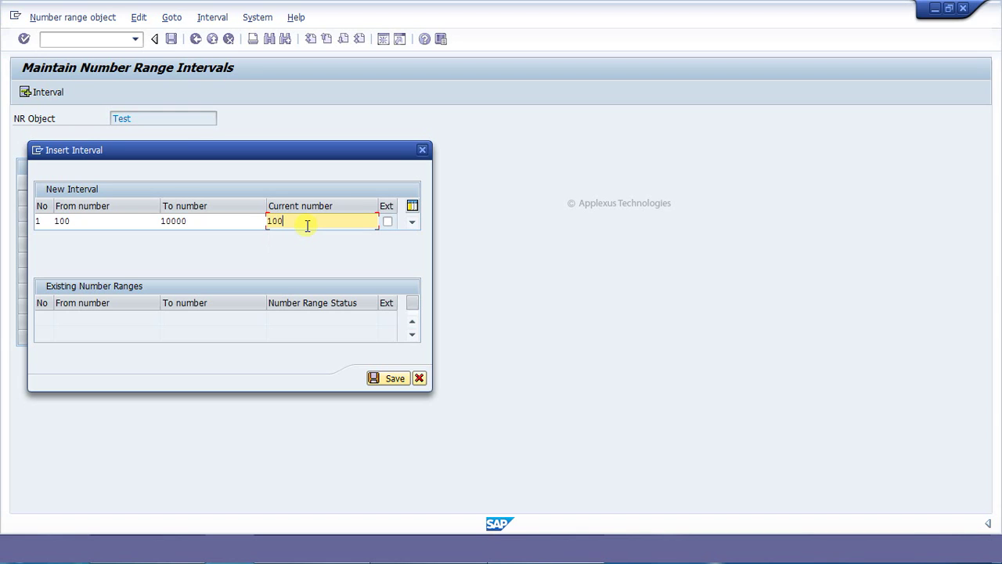
left_click(382, 379)
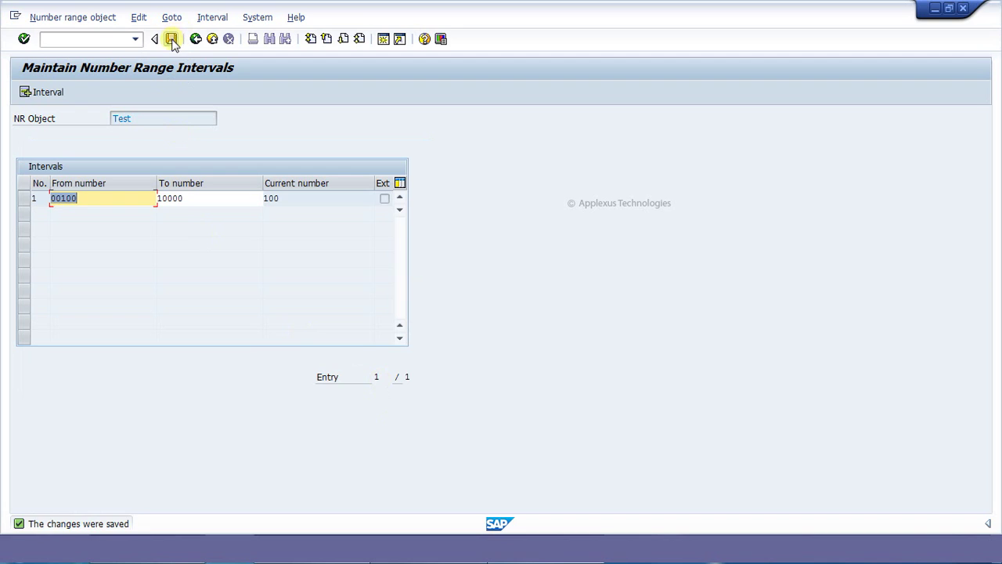
Step: Save the intervals, then open report zsnro_demo for change in SE38 in a new session
left_click(171, 39)
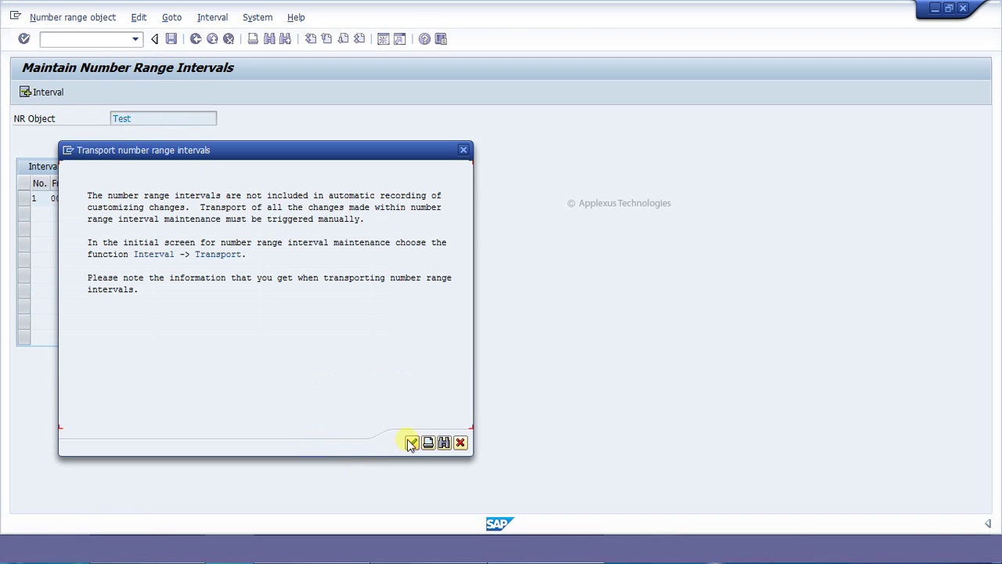
left_click(411, 443)
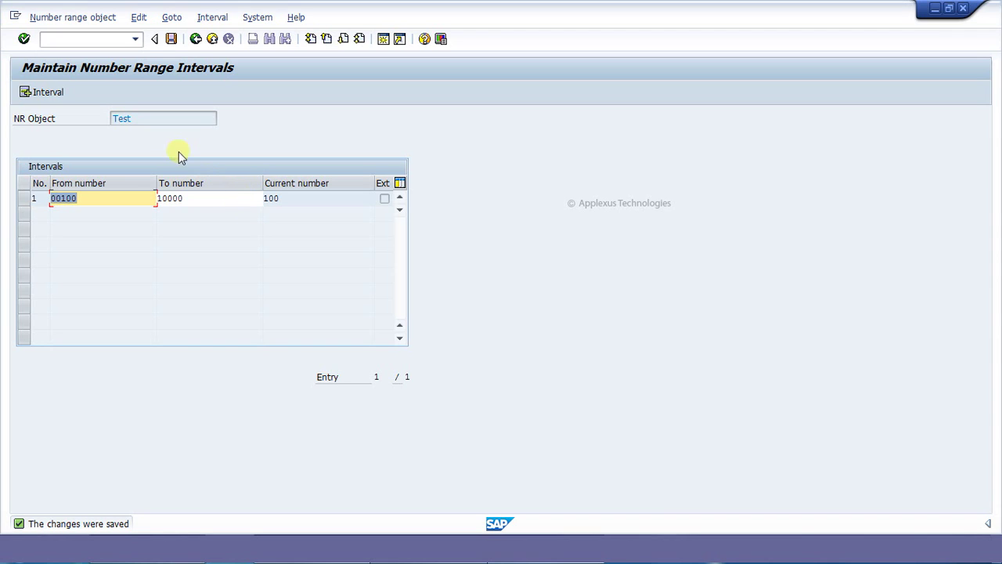
left_click(384, 41)
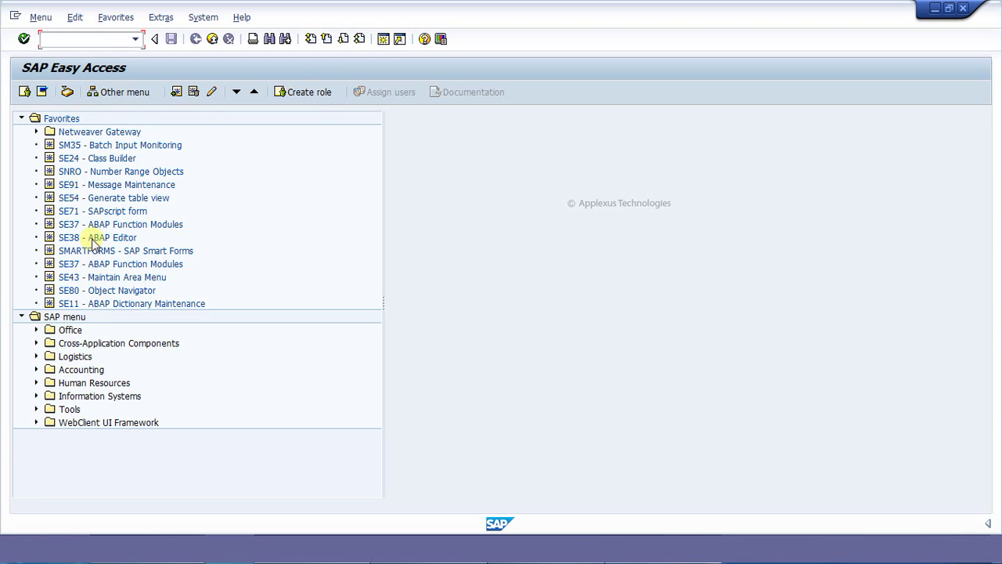
double_click(94, 238)
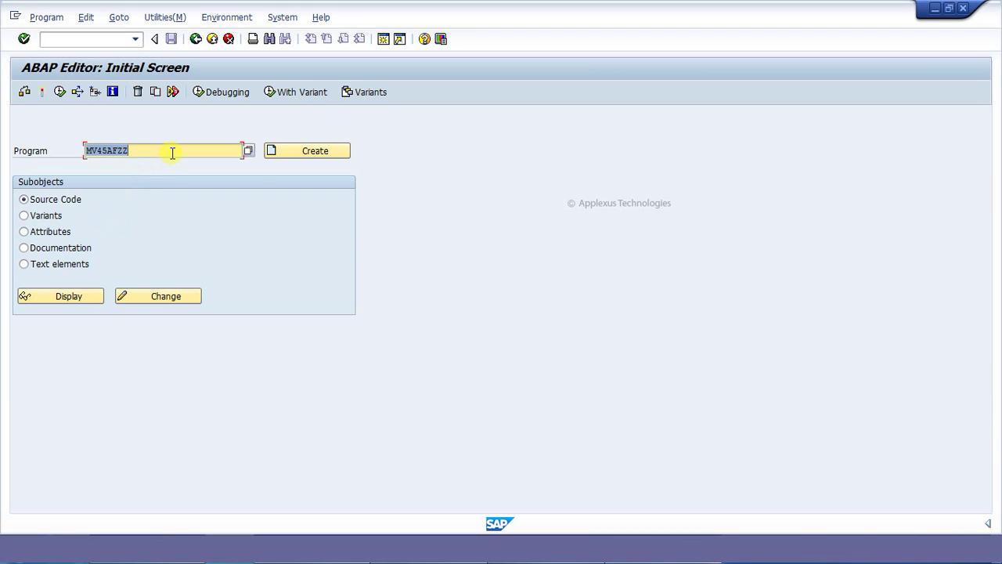
type("z")
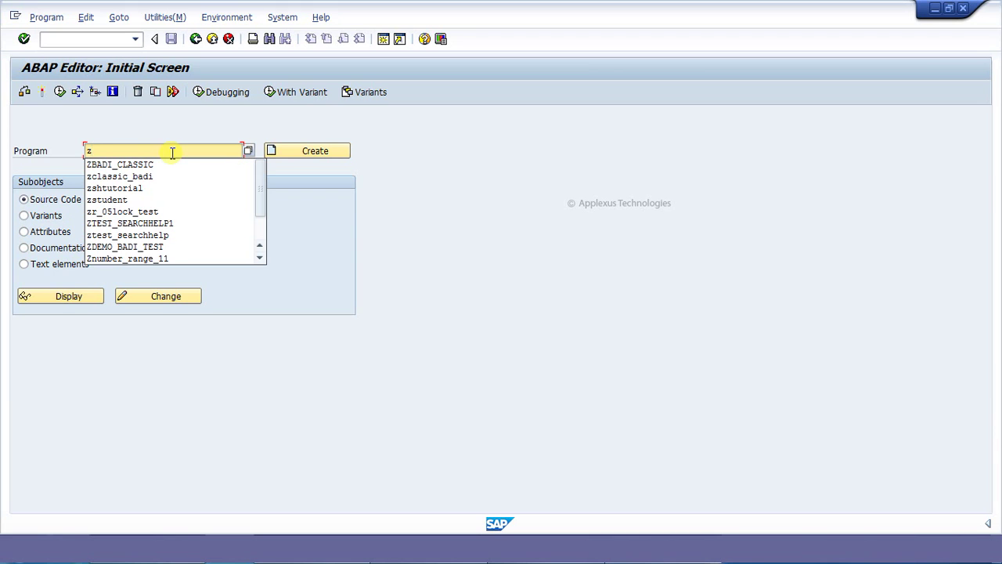
type("snro_demo")
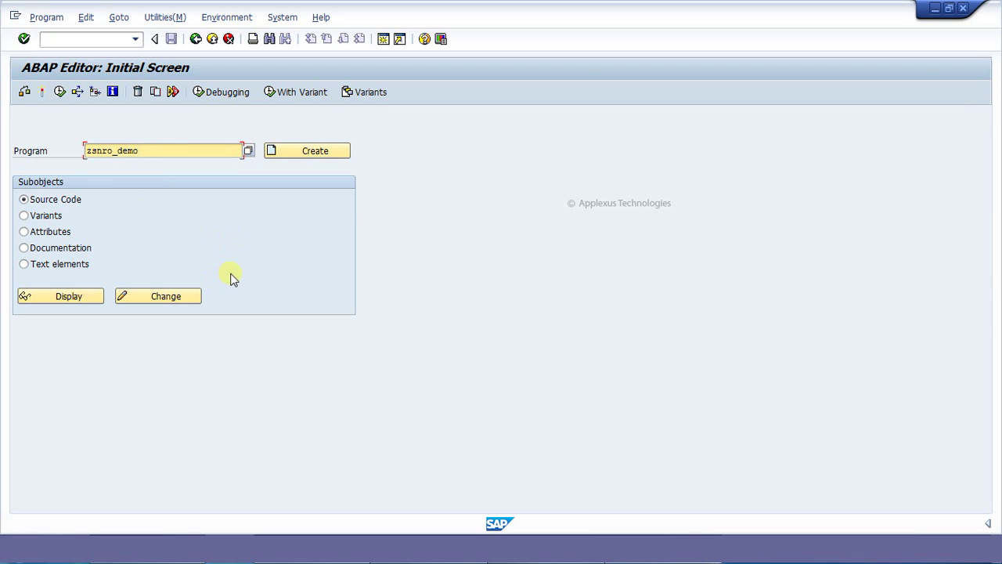
left_click(161, 297)
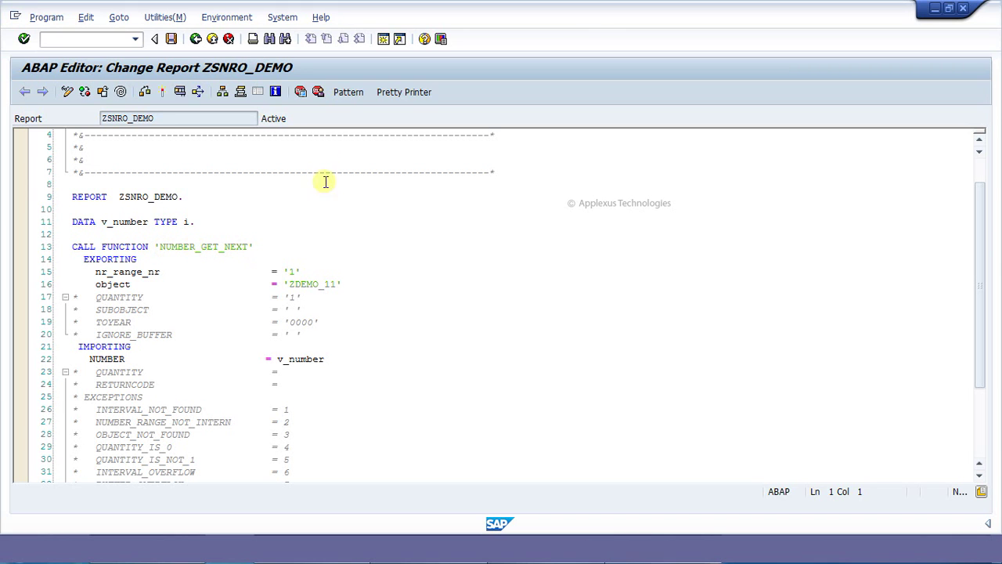
left_click(348, 96)
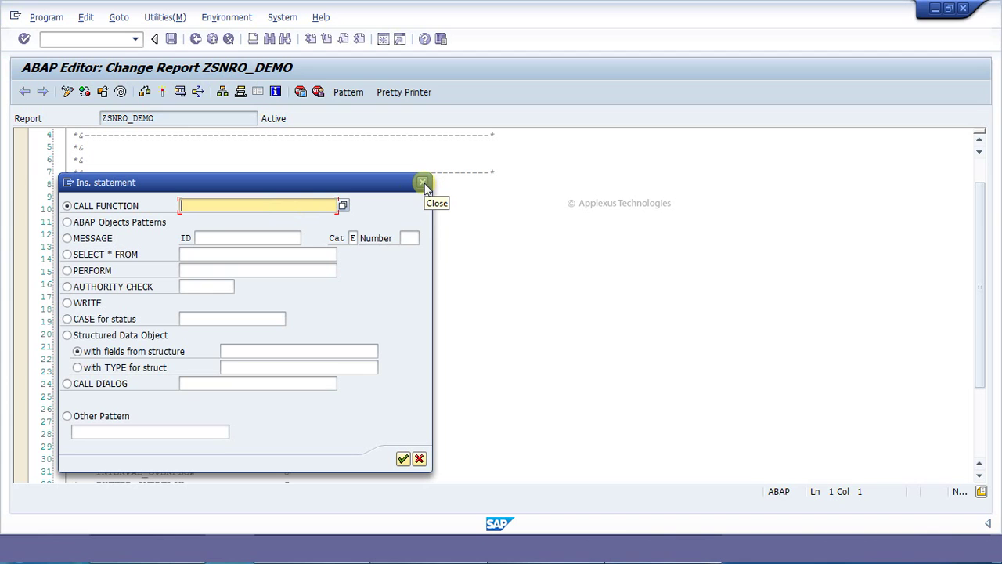
left_click(424, 185)
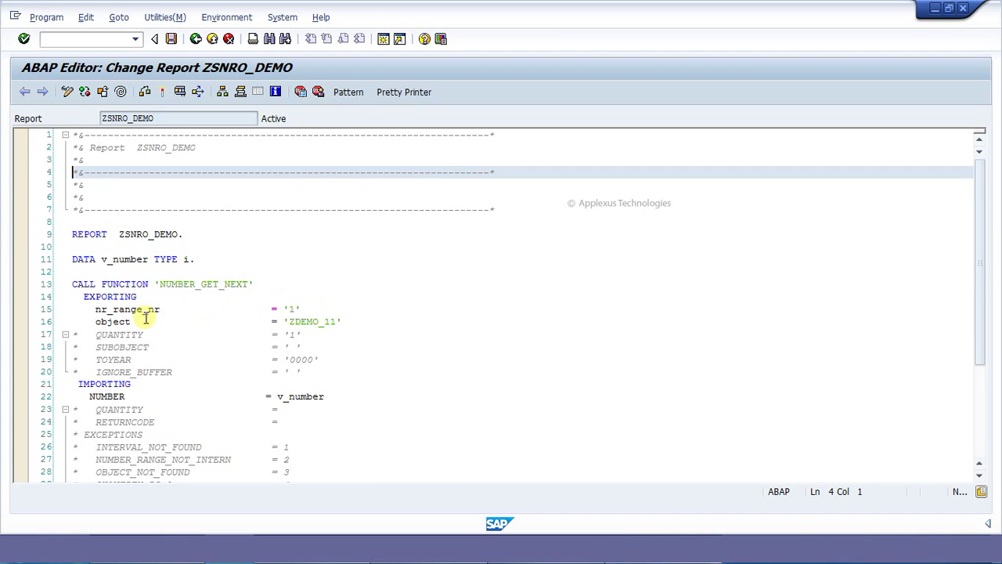
left_click(293, 308)
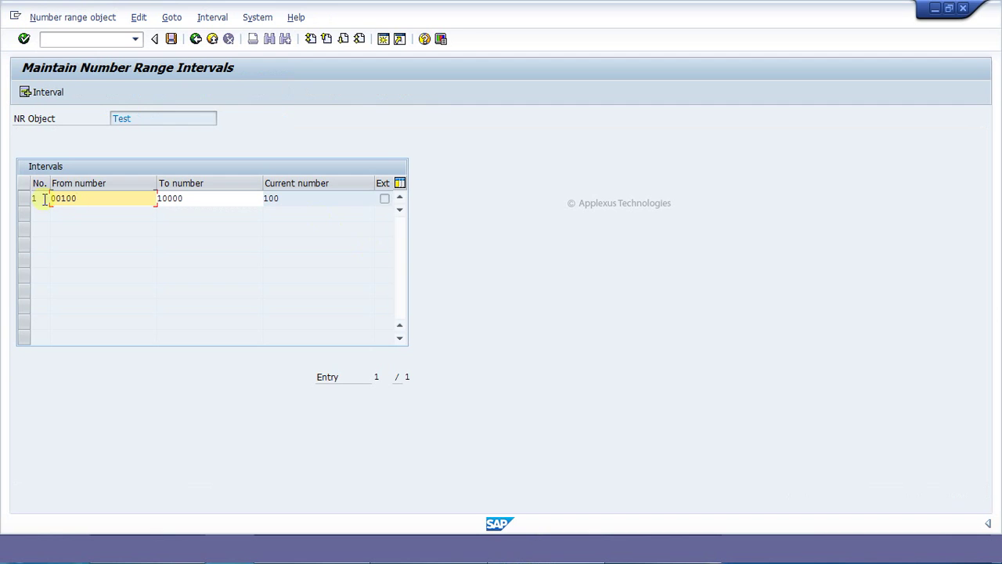
left_click(41, 198)
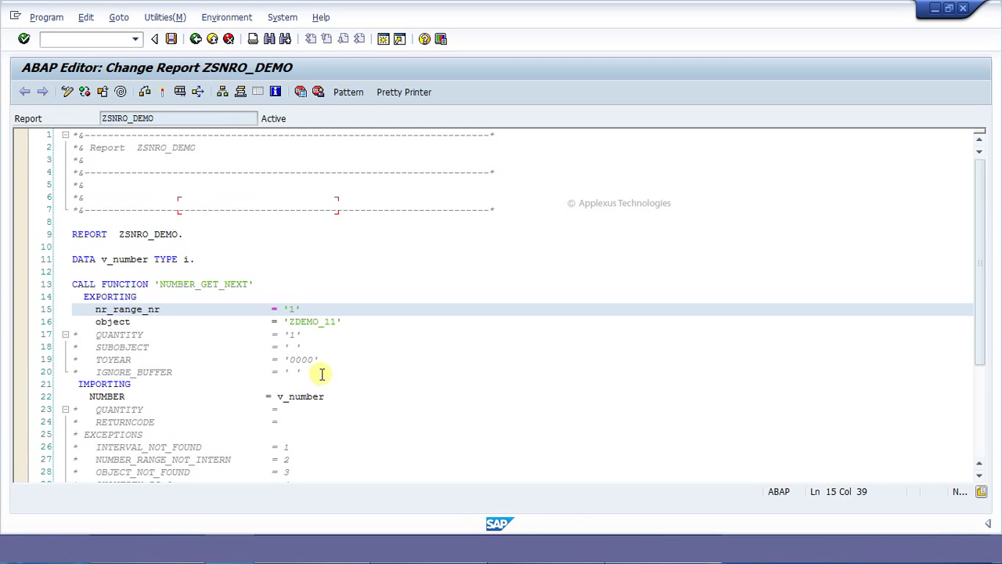
Step: Mark ZDEMO_11 in the code and check the object name ZNR11 back in SNRO
left_click_drag(291, 321, 329, 327)
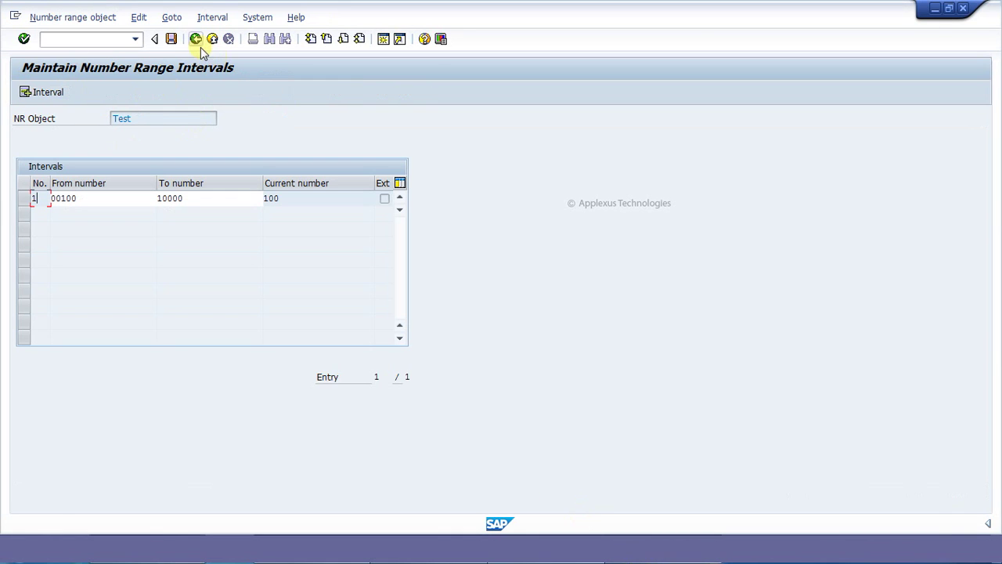
left_click(196, 39)
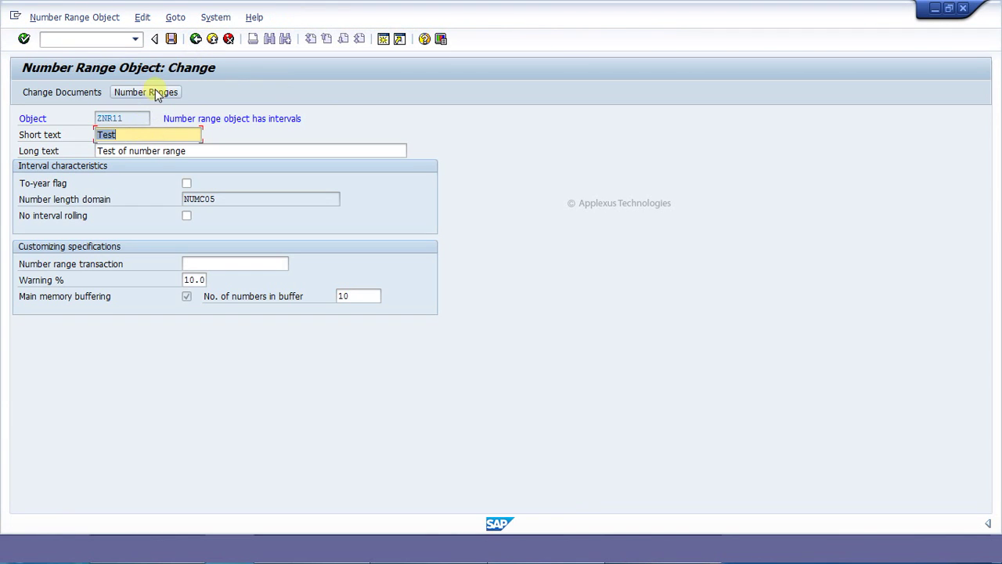
left_click_drag(136, 120, 87, 113)
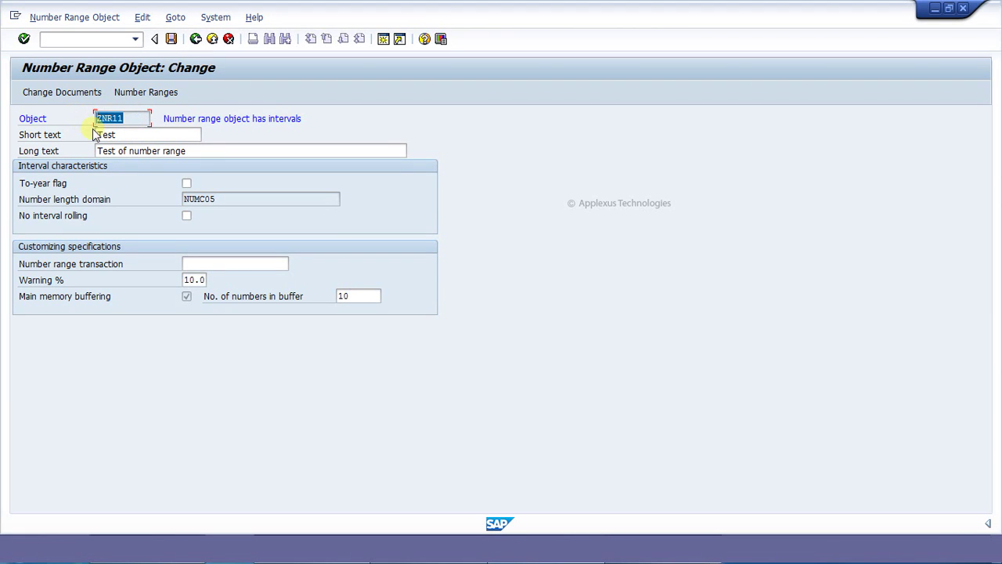
left_click(98, 122)
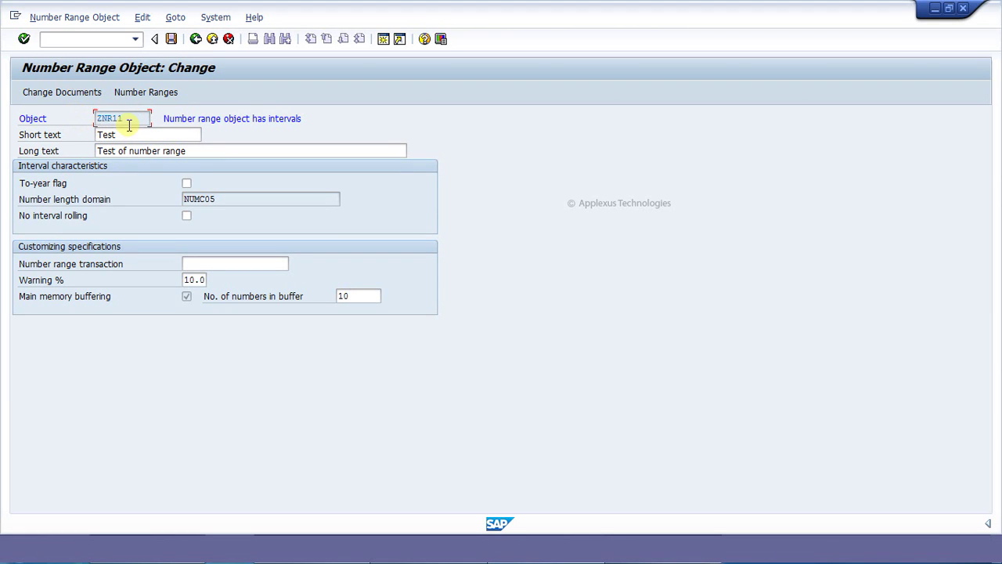
left_click_drag(140, 120, 73, 122)
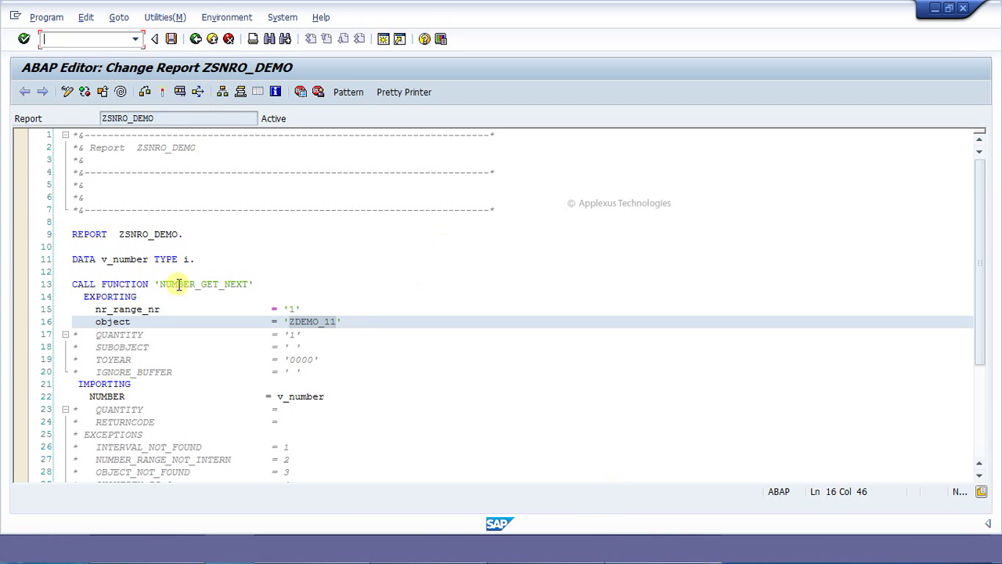
Step: Replace 'ZDEMO_11' with 'ZNR11' in the NUMBER_GET_NEXT call on line 16
left_click(307, 322)
left_click_drag(289, 321, 337, 322)
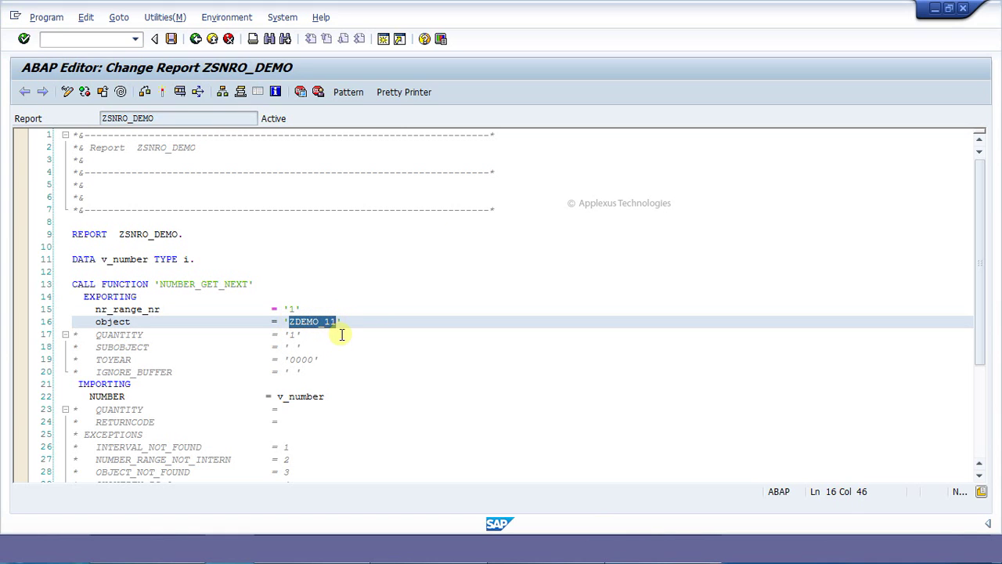
type("ZNR11")
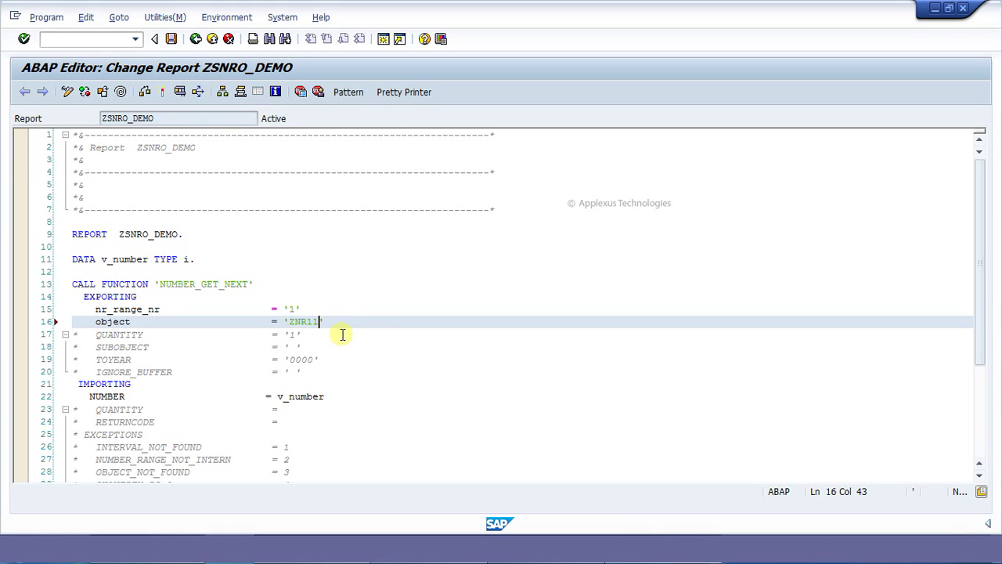
left_click(132, 395)
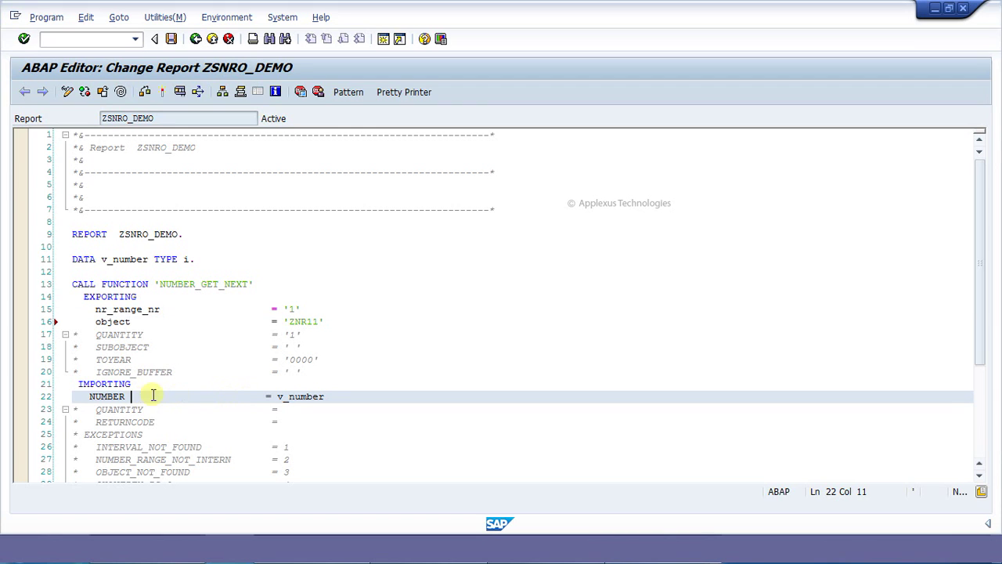
left_click(300, 396)
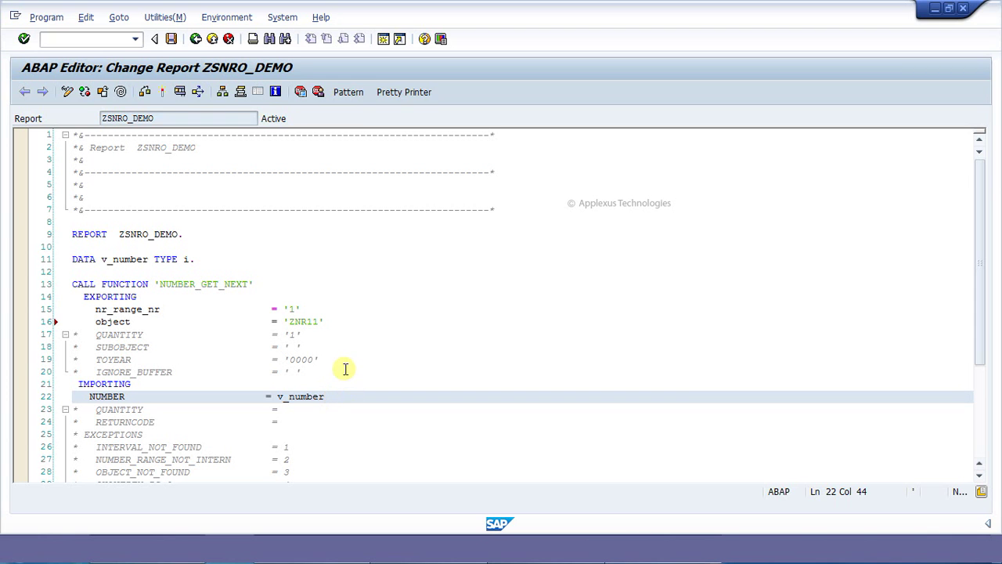
Step: Syntax-check and activate ZSNRO_DEMO, then run it to output 'Next number is : 101'
scroll(347, 383, "down", 6)
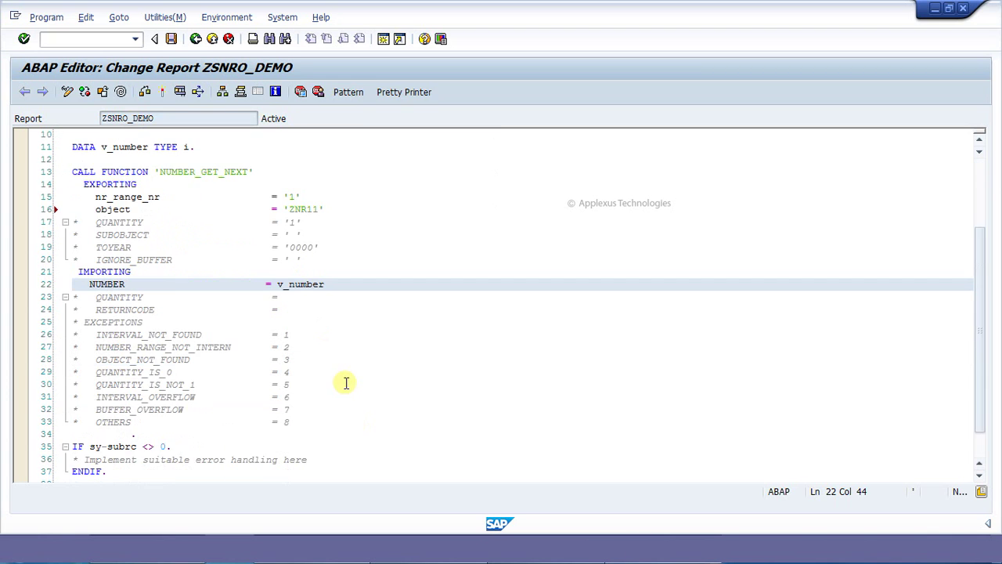
left_click(112, 396)
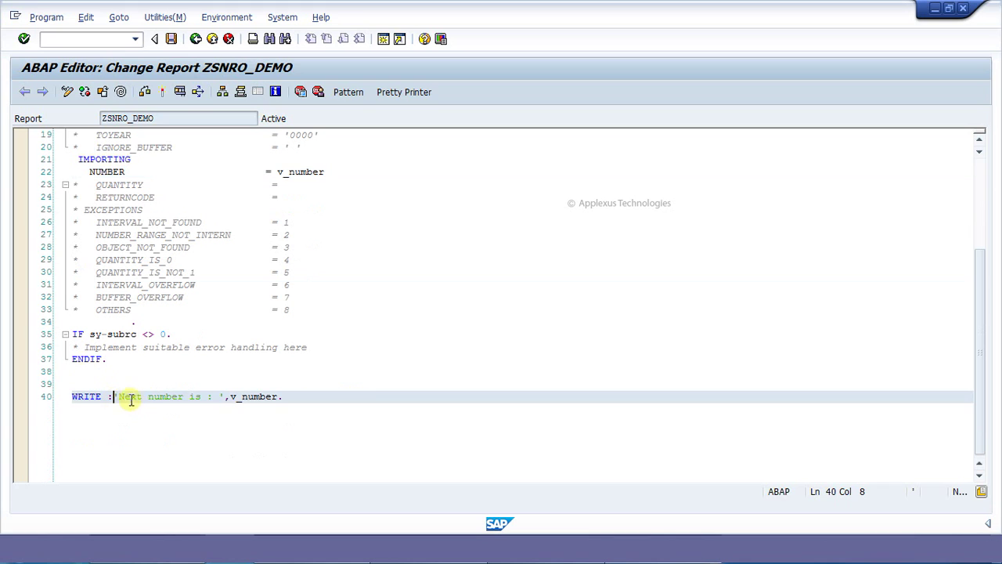
left_click_drag(230, 397, 273, 397)
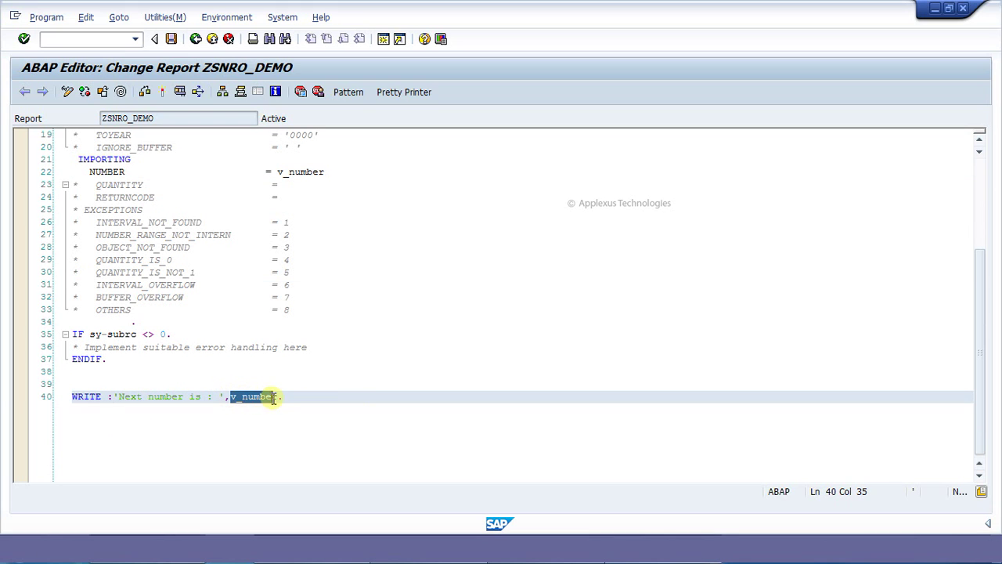
left_click(144, 92)
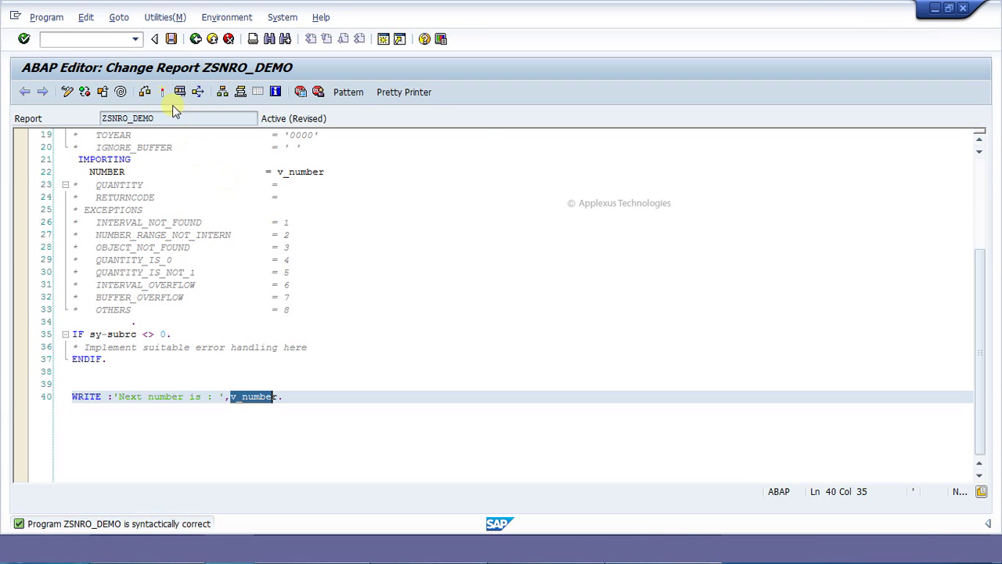
left_click(163, 92)
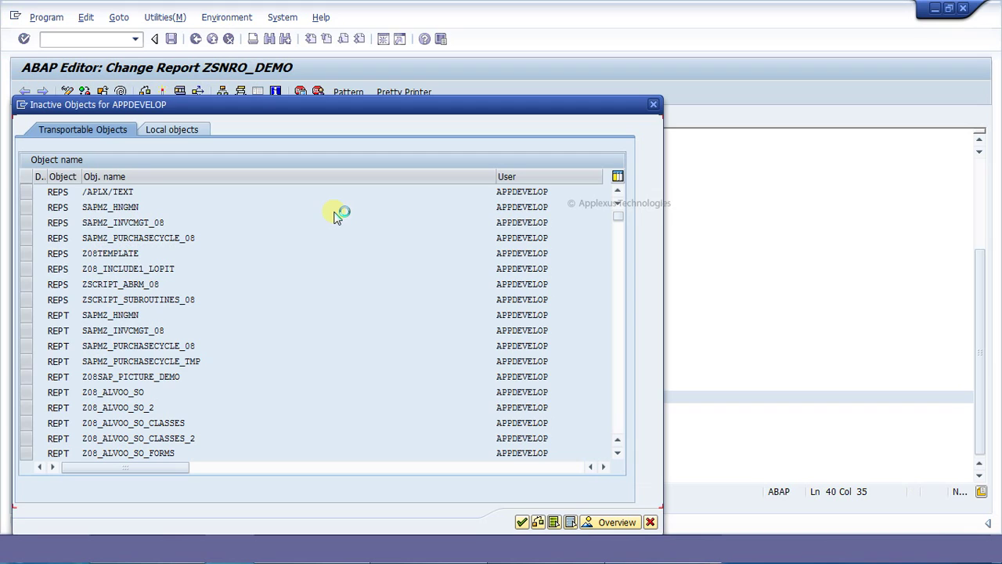
key("Return")
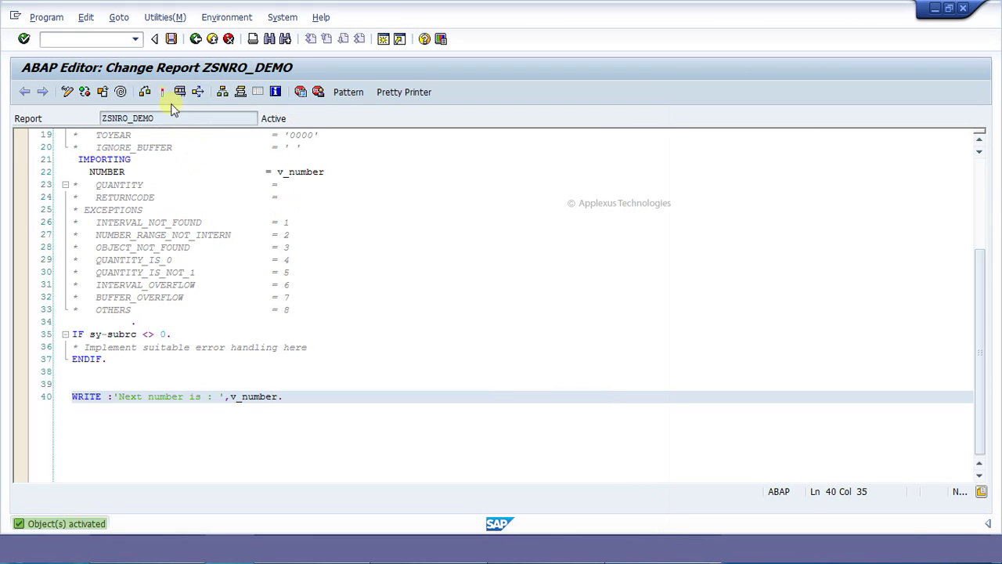
left_click(180, 92)
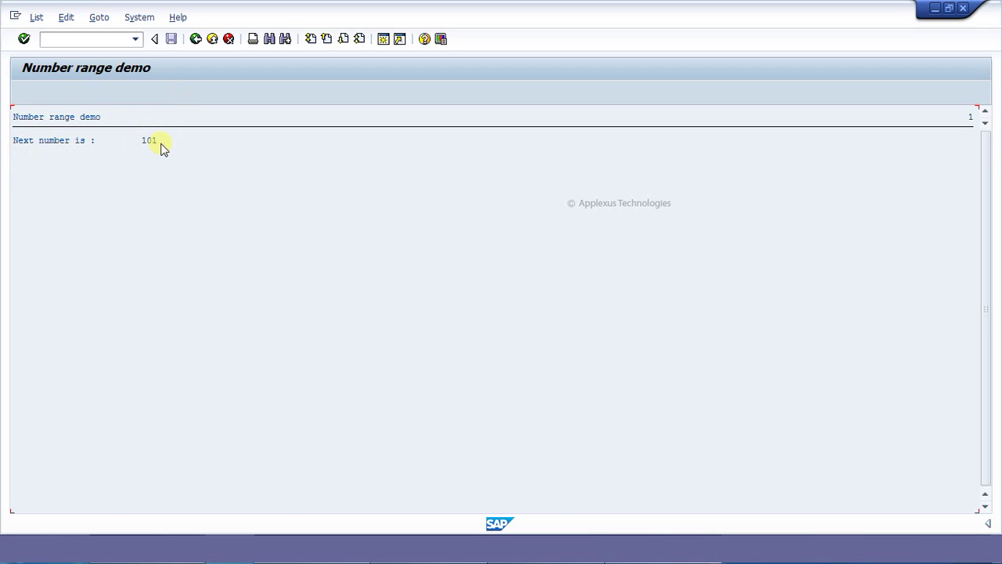
Step: Rerun the report twice, getting next numbers 102 and then 103
left_click(195, 39)
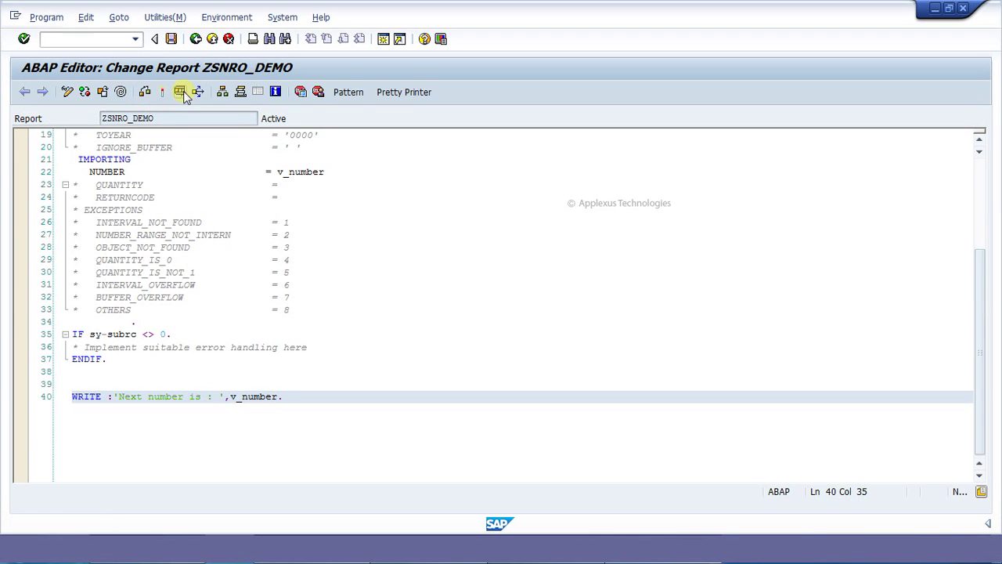
left_click(181, 92)
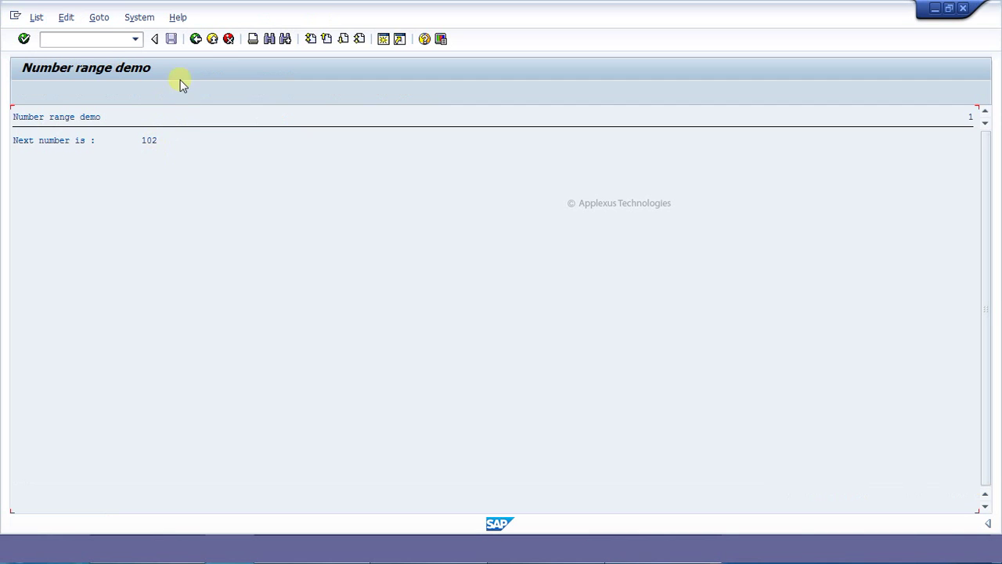
left_click(196, 39)
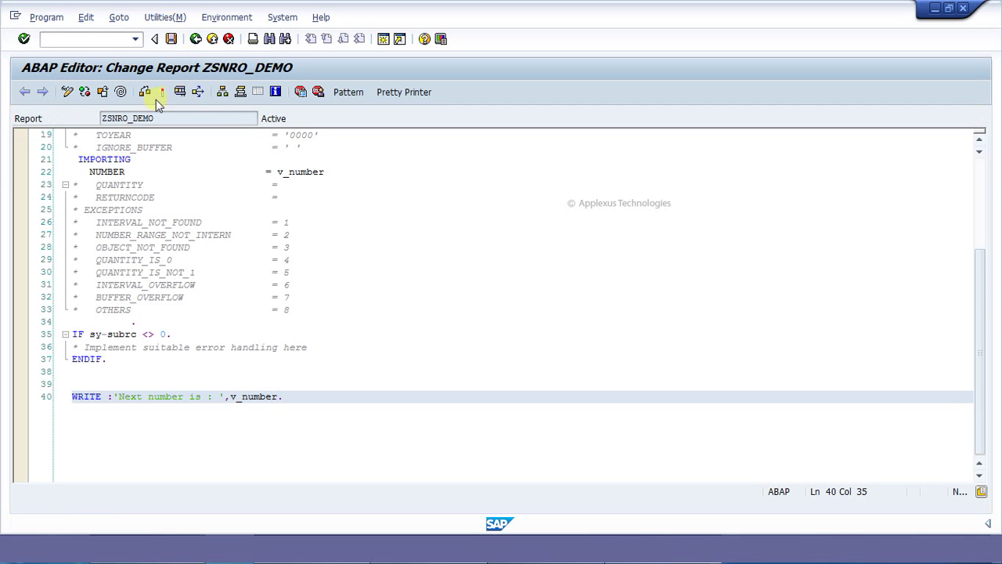
left_click(179, 93)
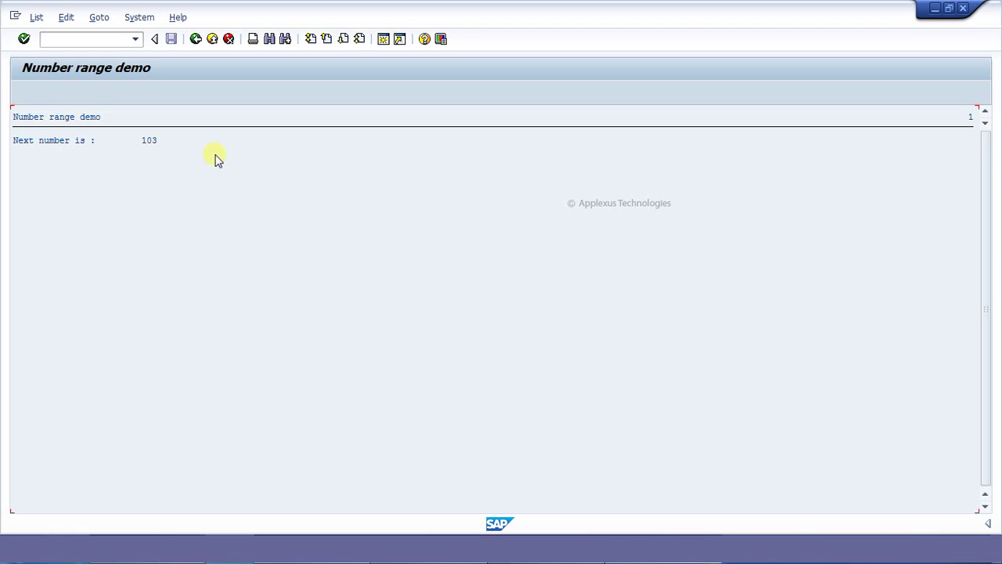
left_click(875, 562)
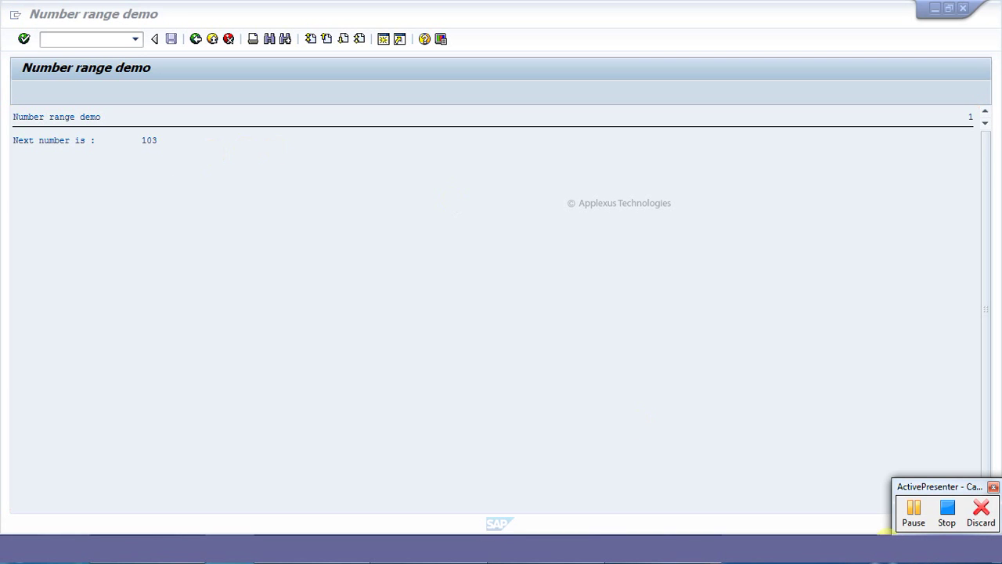